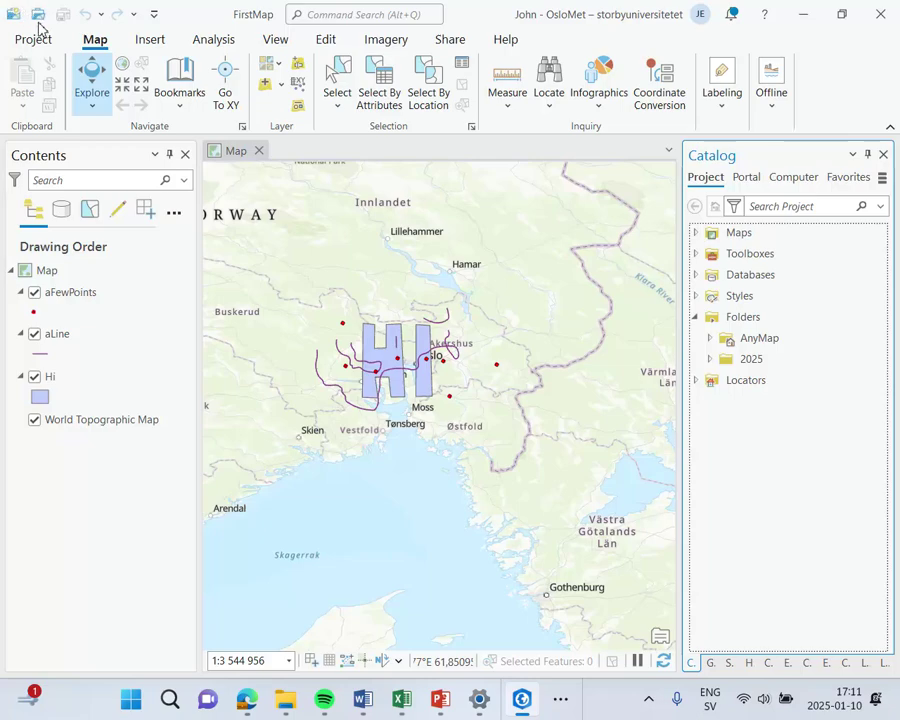
Step: Reorder the map layers to aLine, aFewPoints, Hi from front to back, and list the contents by data source
click(52, 270)
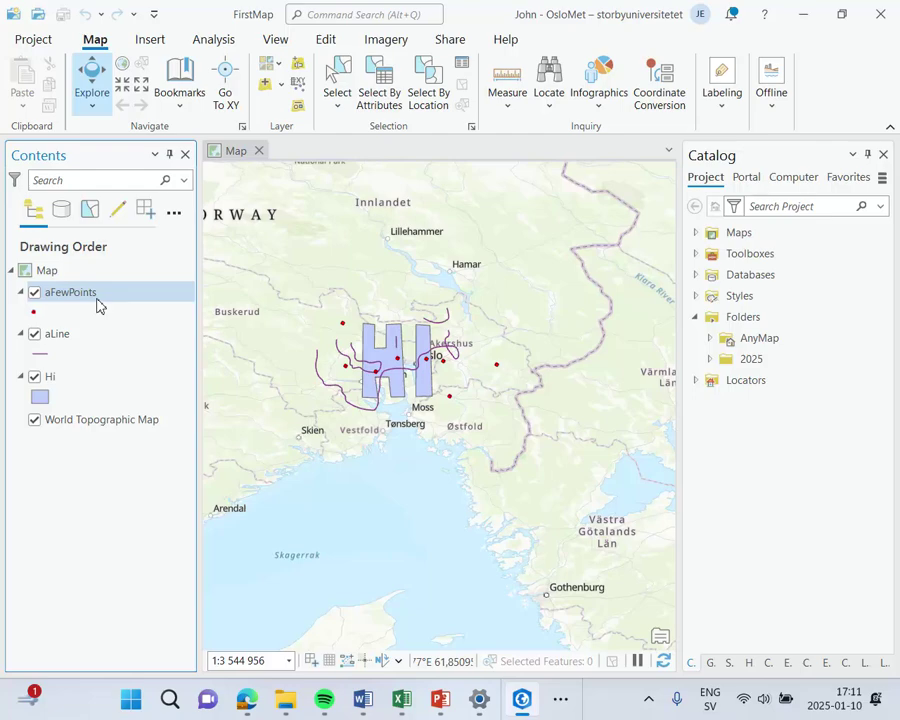
drag(65, 388, 72, 303)
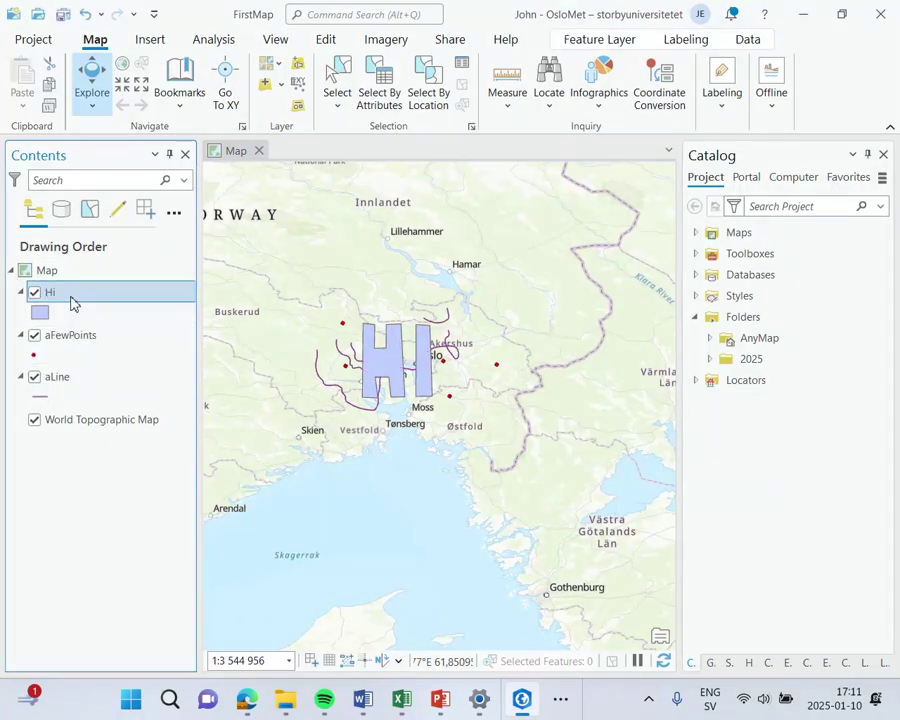
drag(87, 346, 82, 294)
drag(82, 386, 90, 293)
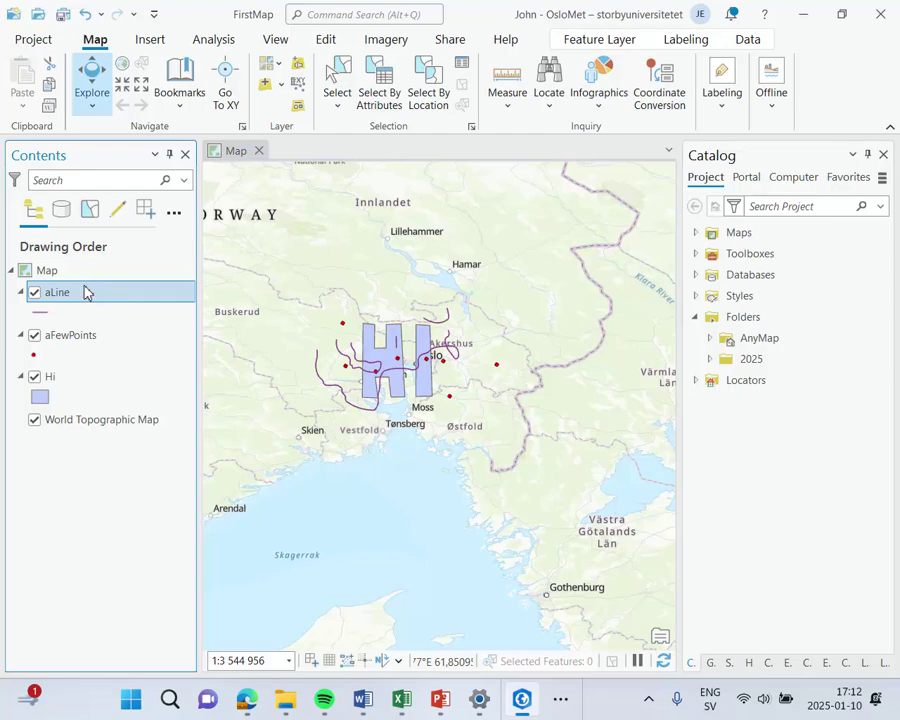
click(62, 214)
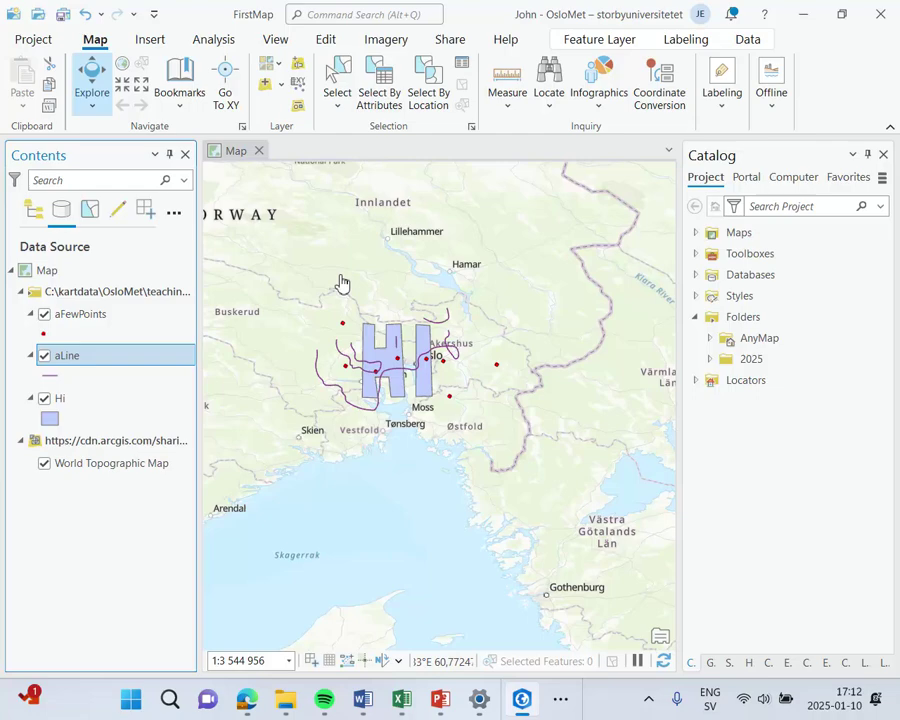
Step: Examine the point, line and Hi polygon features around Oslo at both regional and close-up map scales
scroll(338, 287, down, 2)
drag(316, 414, 416, 487)
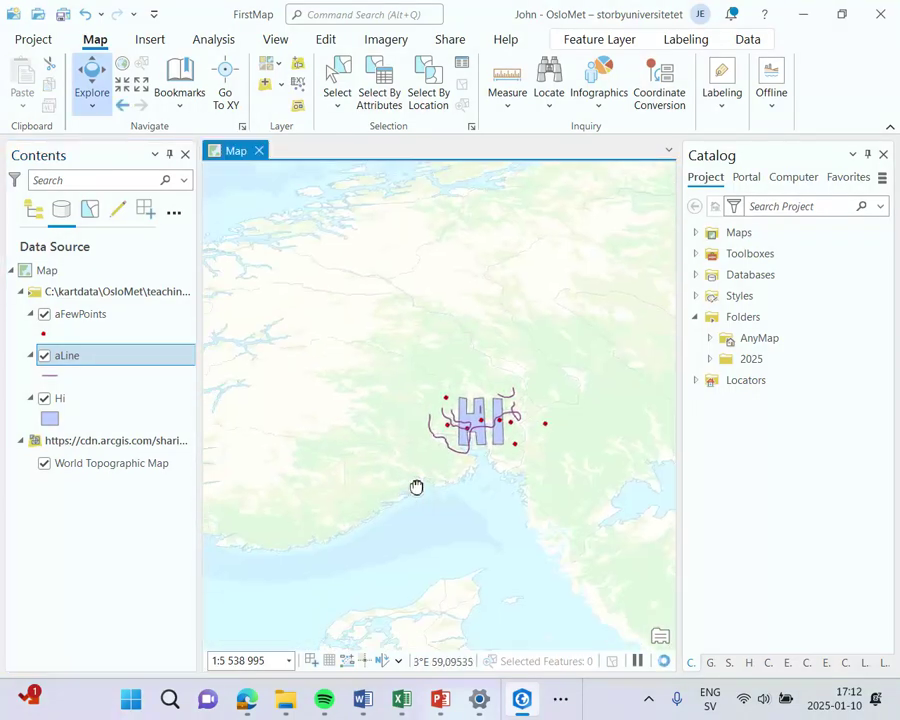
scroll(486, 390, down, 4)
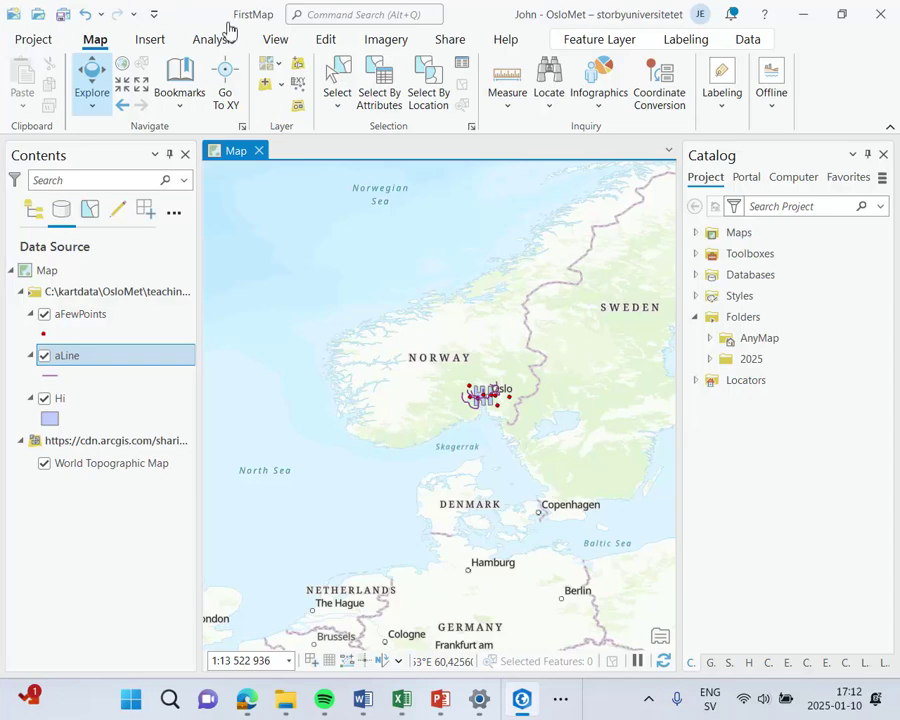
scroll(500, 388, up, 2)
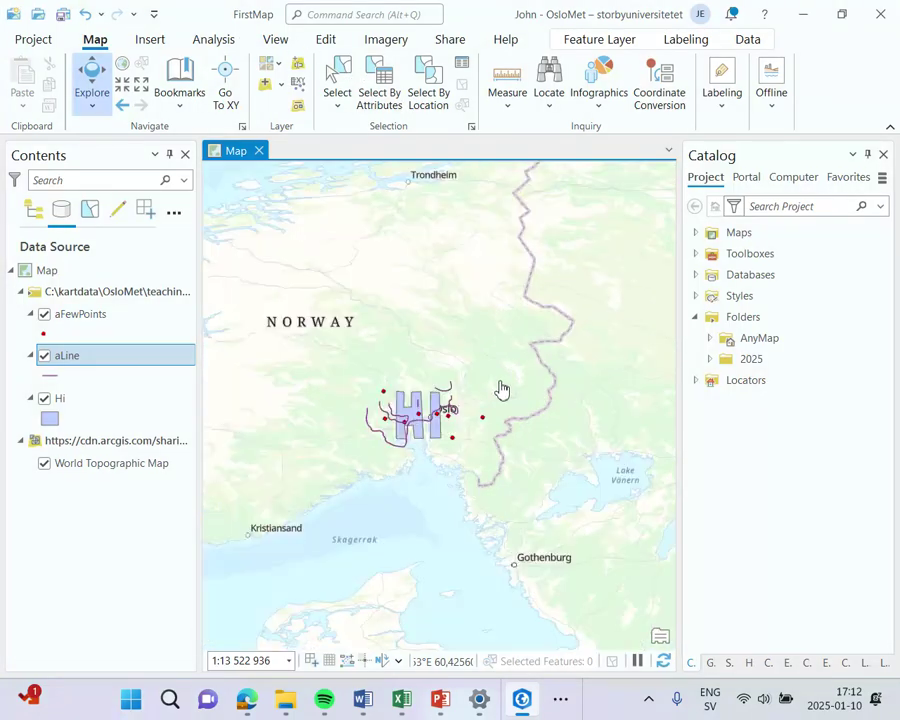
scroll(436, 357, up, 2)
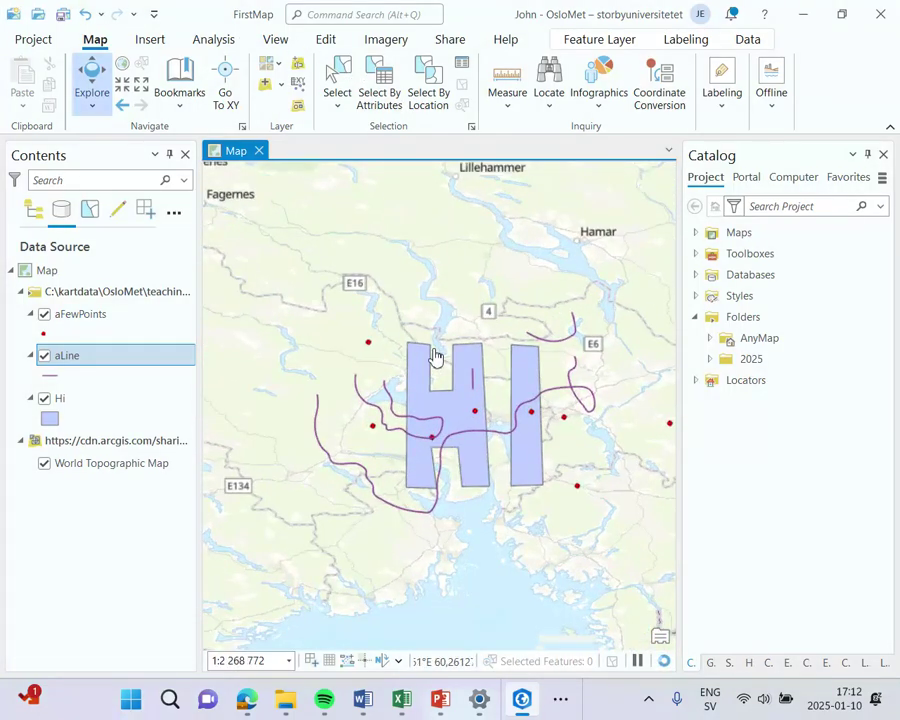
scroll(436, 357, up, 2)
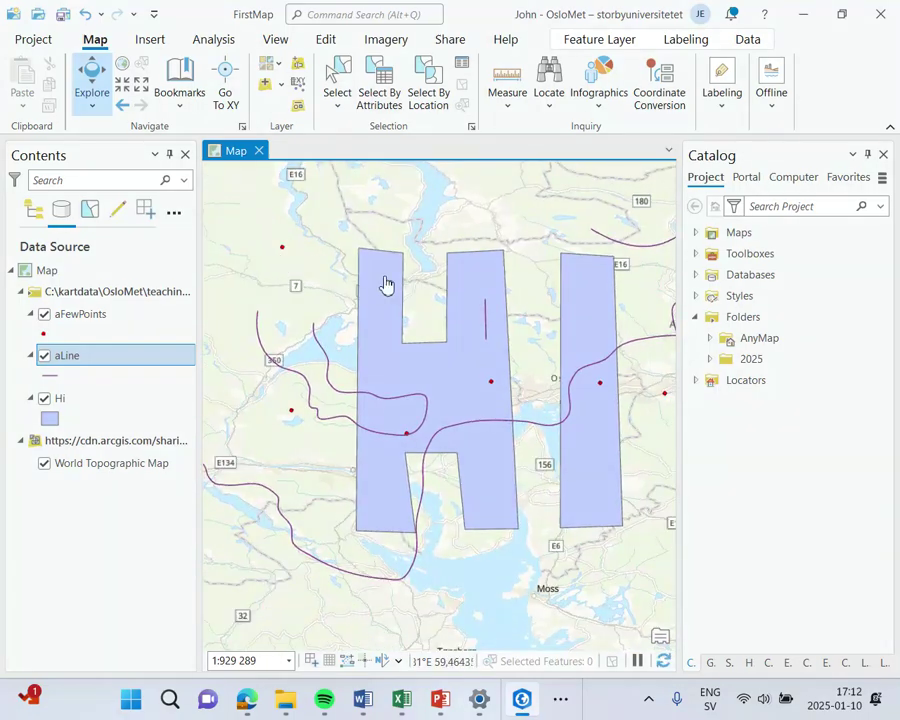
scroll(523, 589, up, 2)
scroll(479, 492, up, 1)
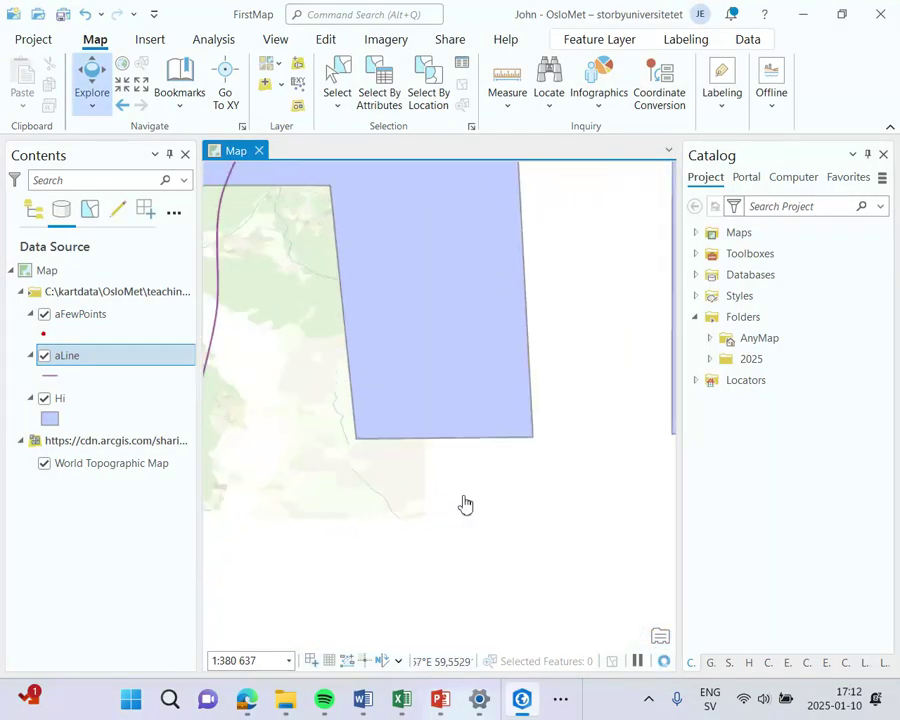
drag(261, 368, 383, 452)
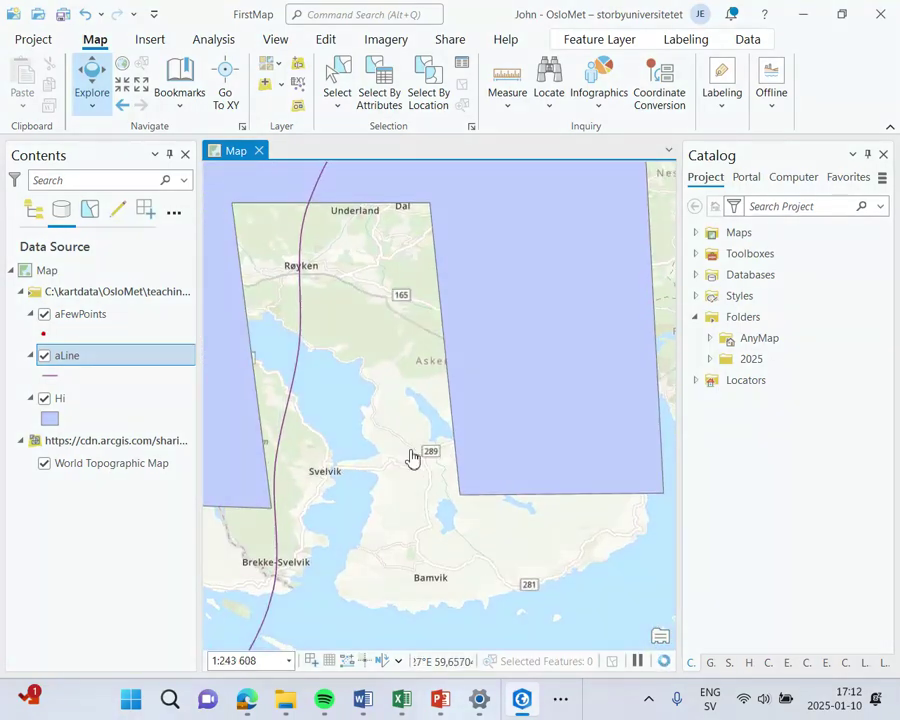
scroll(360, 420, up, 1)
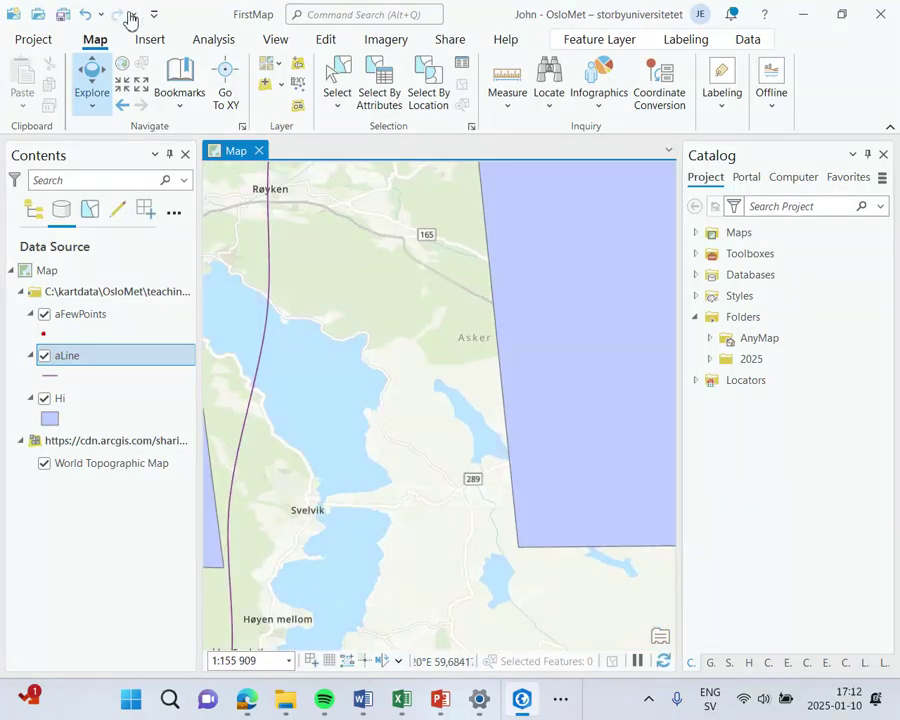
scroll(374, 346, down, 2)
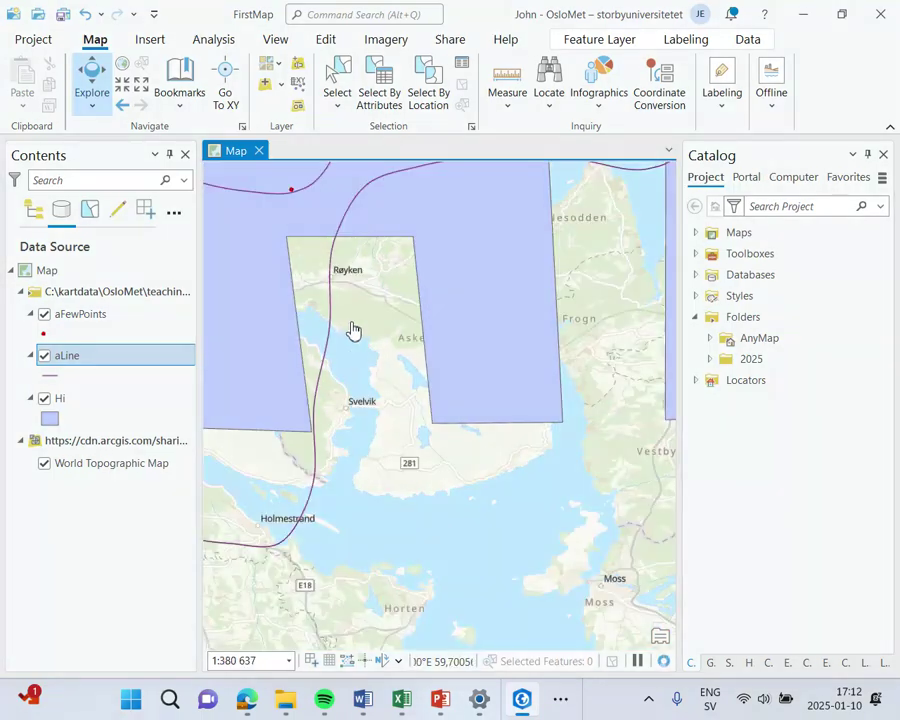
scroll(352, 327, down, 2)
scroll(352, 327, down, 1)
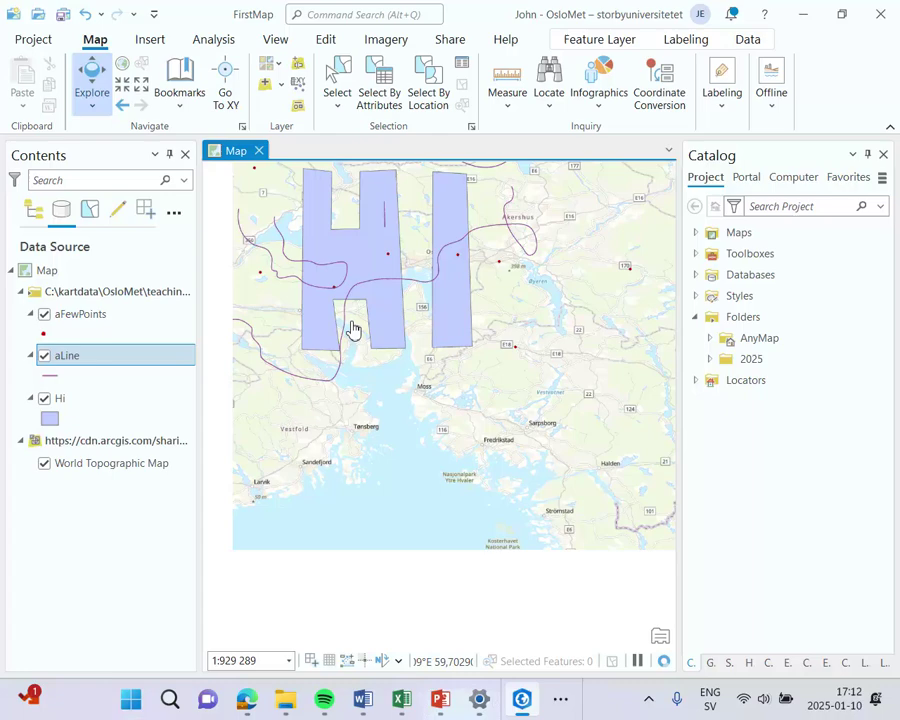
drag(526, 345, 579, 504)
scroll(528, 367, down, 2)
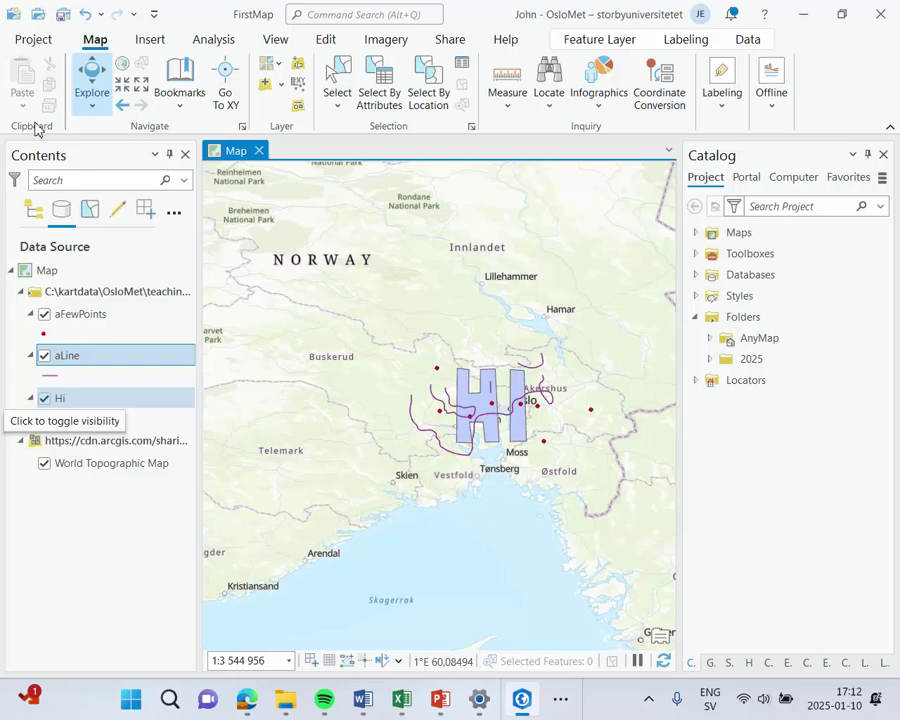
Step: Hide the Hi, aLine and aFewPoints layers, leaving only the World Topographic Map basemap displayed
click(44, 399)
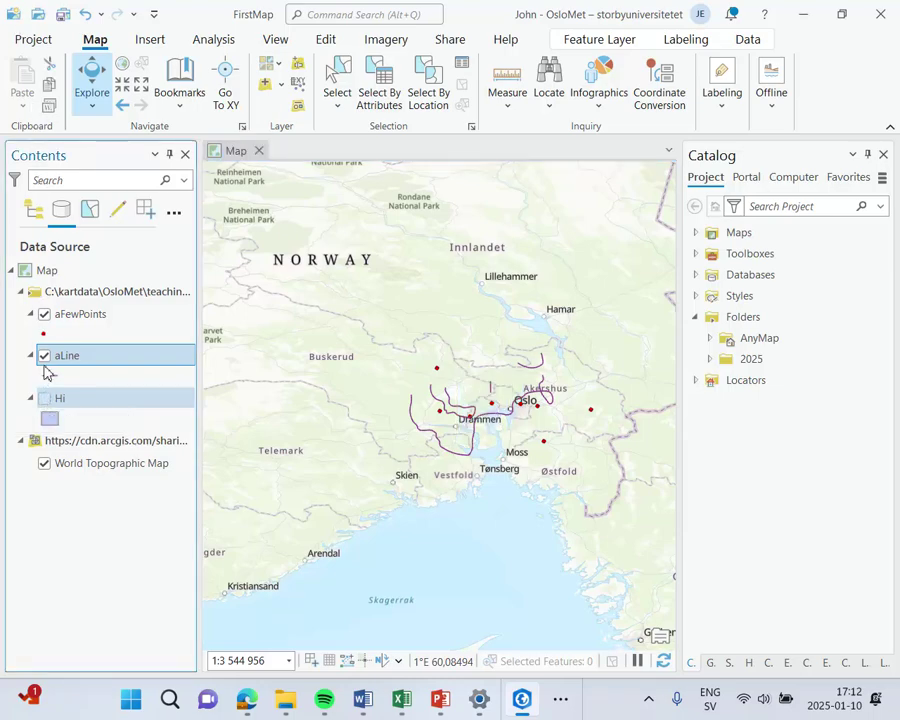
click(44, 355)
click(44, 314)
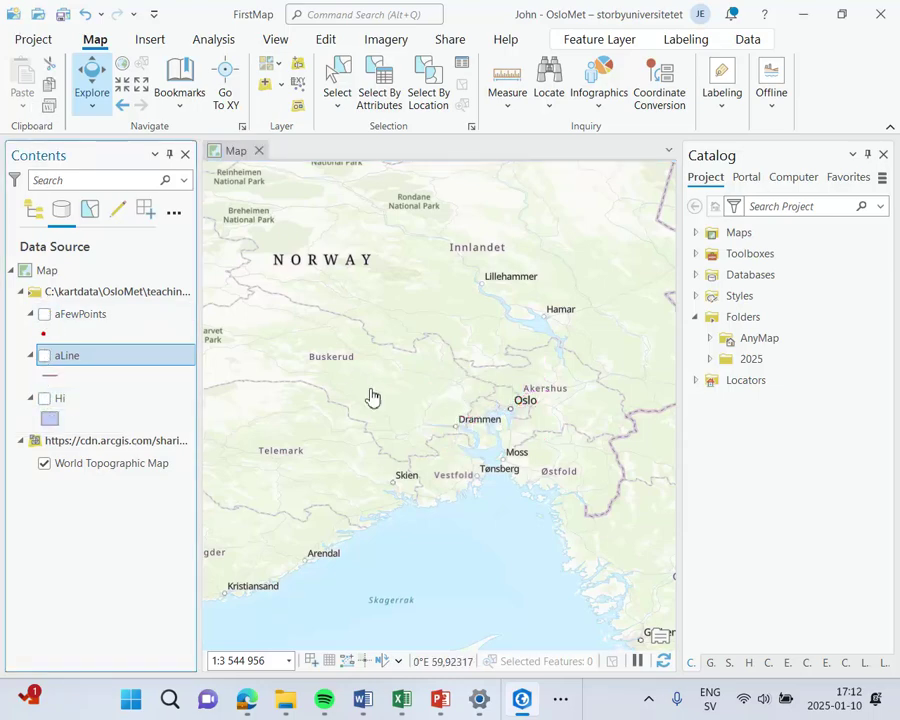
Step: Show and hide aLine, aFewPoints and Hi one at a time to inspect each layer over the Oslo area
scroll(374, 416, up, 1)
drag(601, 422, 490, 420)
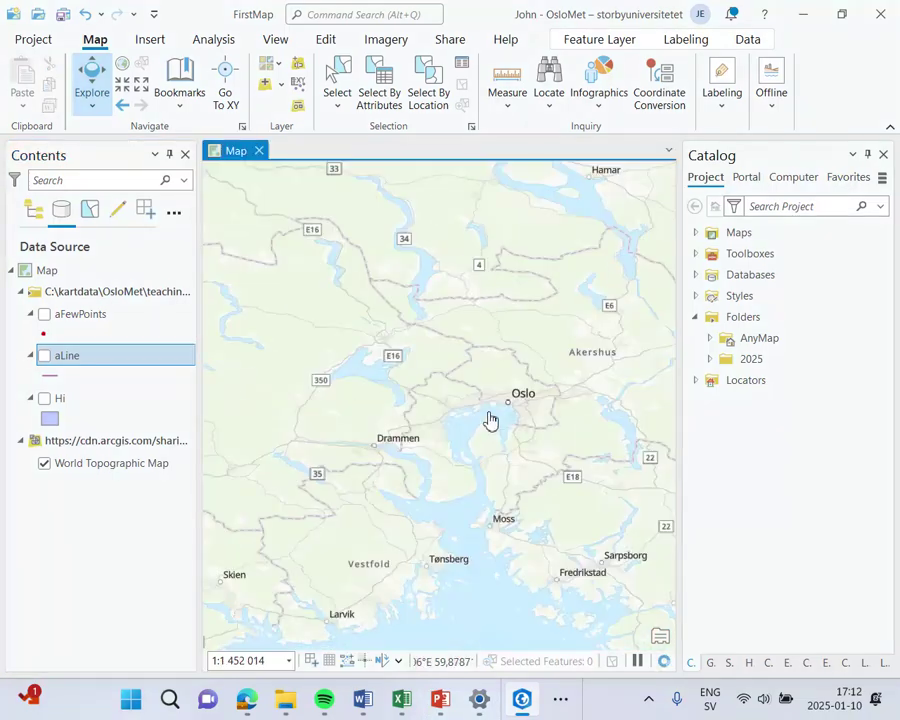
scroll(490, 420, up, 2)
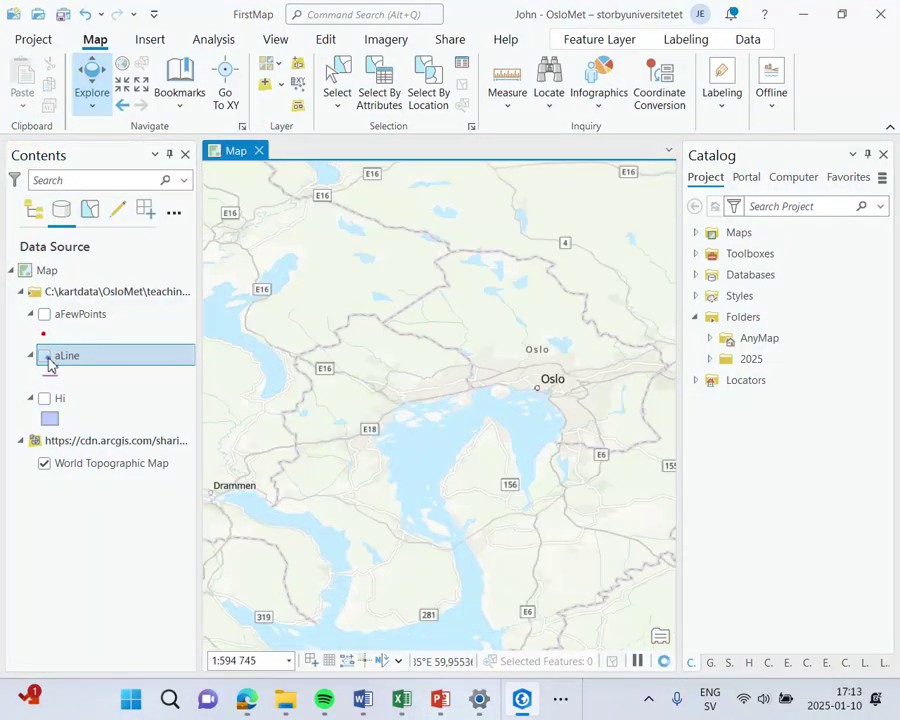
click(45, 357)
click(45, 357)
click(44, 316)
click(44, 316)
click(44, 398)
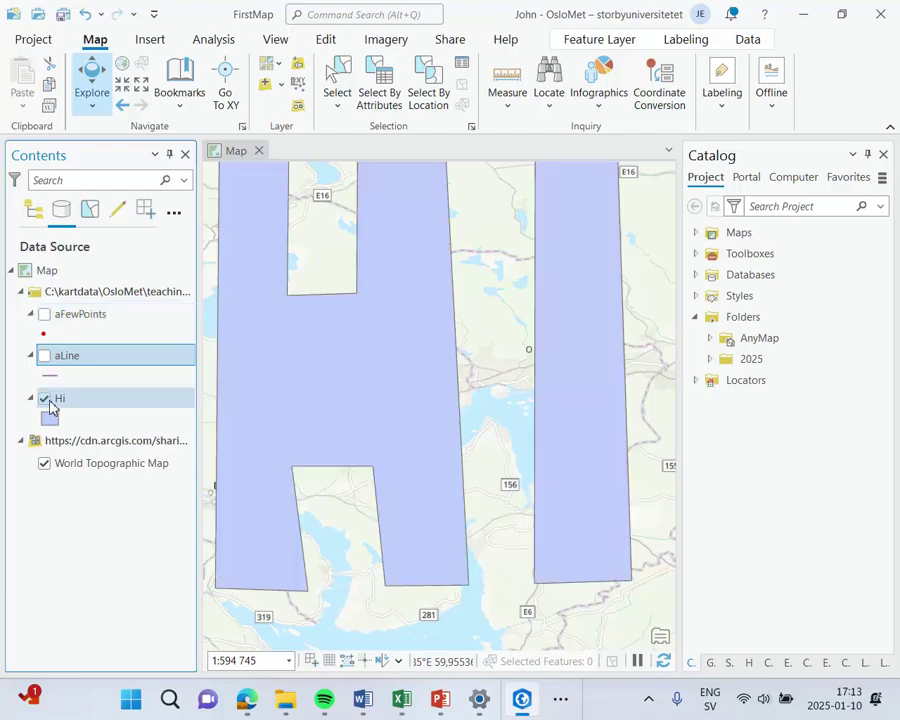
click(44, 398)
scroll(314, 328, down, 2)
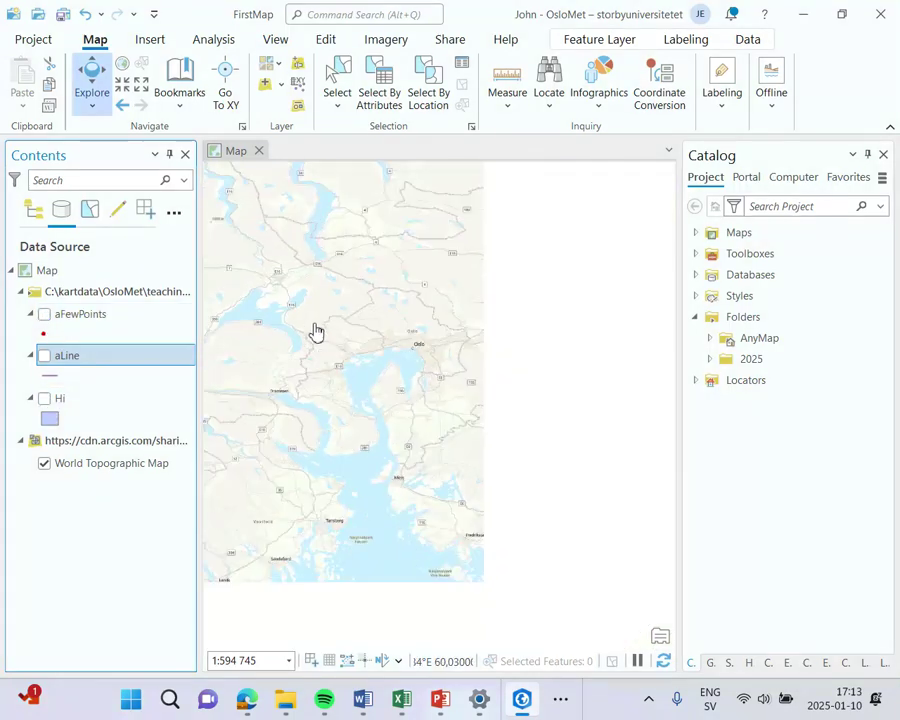
drag(364, 297, 434, 358)
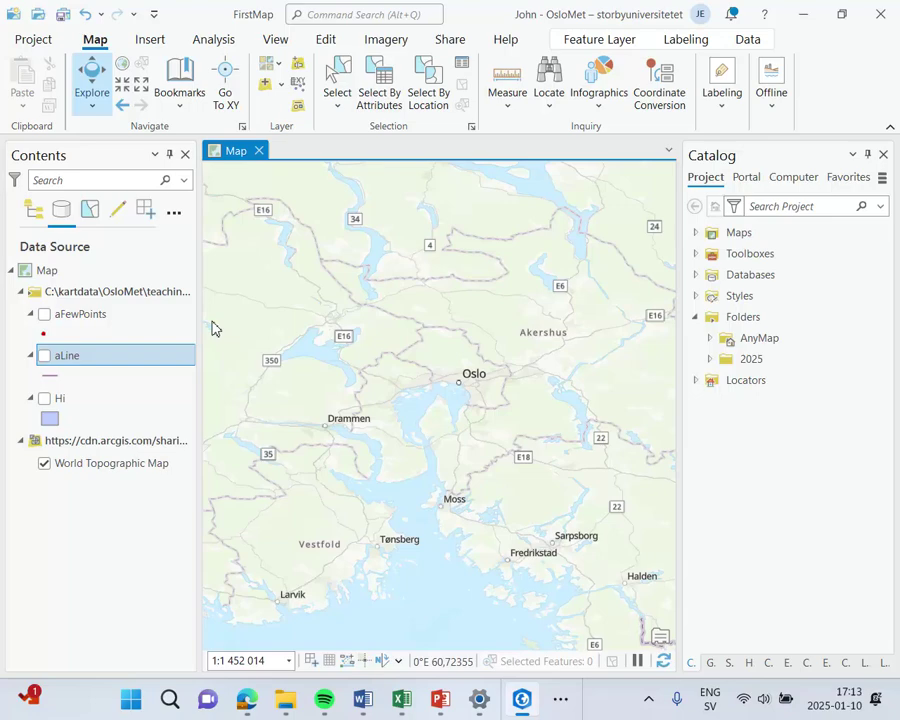
Step: Browse the project catalog's folder connections and expand the 2025 folder to examine its shapefiles
click(78, 160)
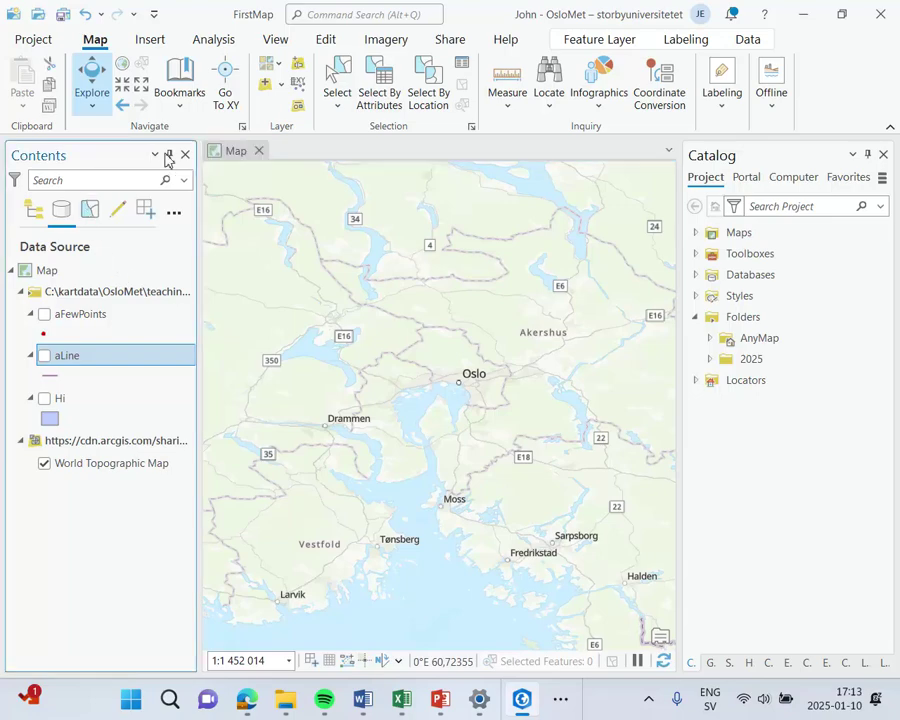
click(226, 154)
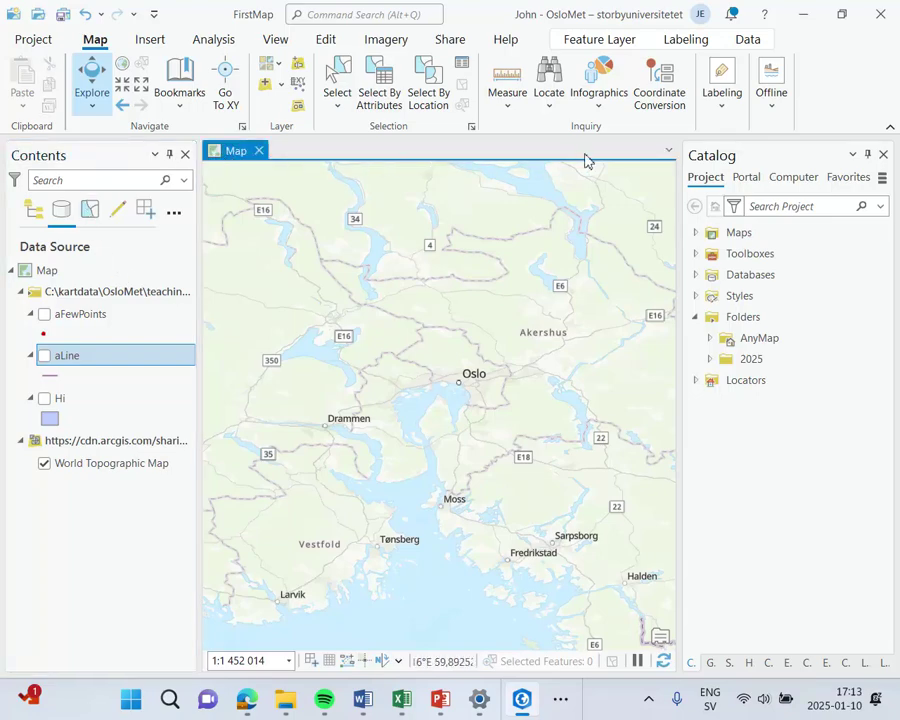
click(738, 166)
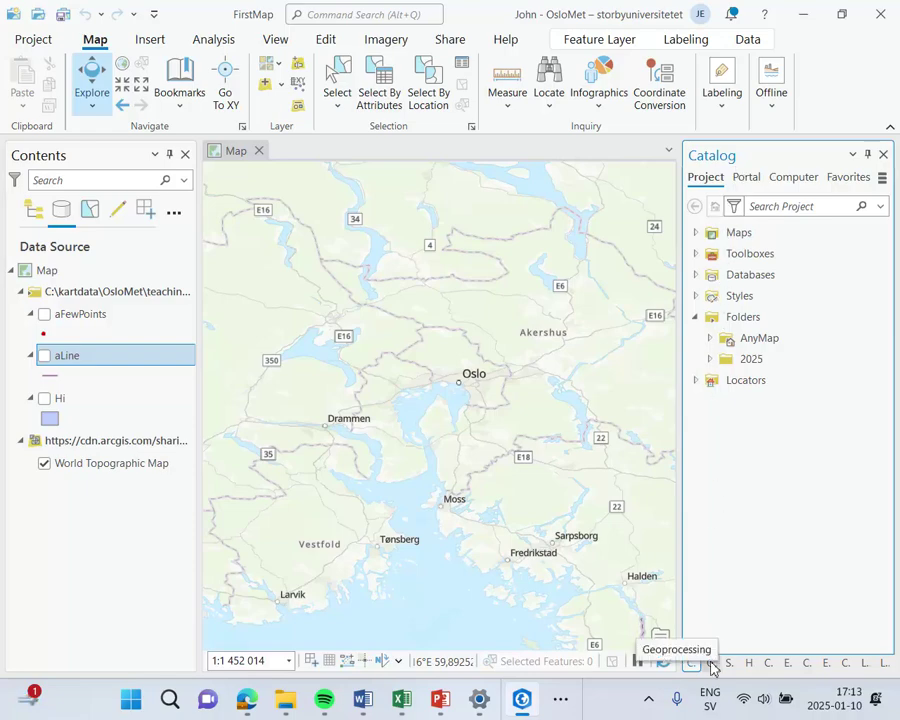
click(728, 324)
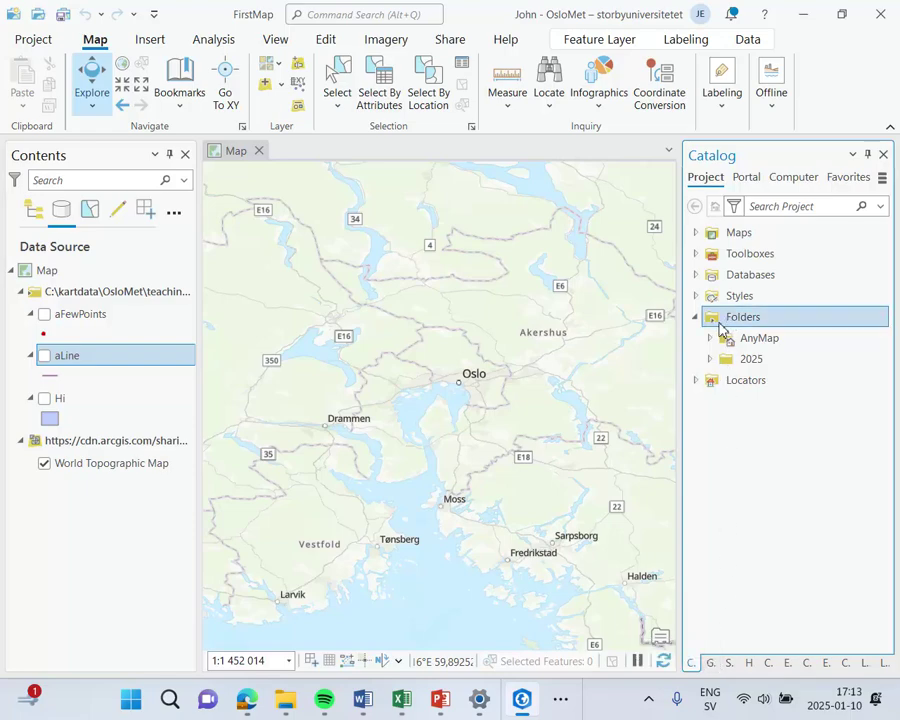
click(710, 360)
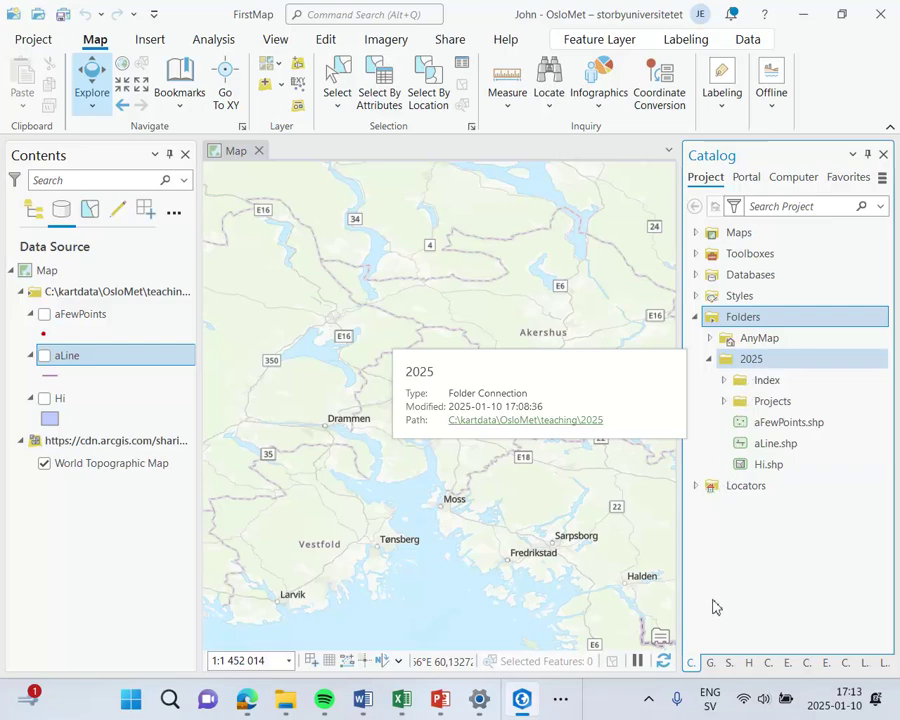
Step: Look over the geoprocessing tools and the aLine layer's symbology settings, and return to the project catalog
click(712, 665)
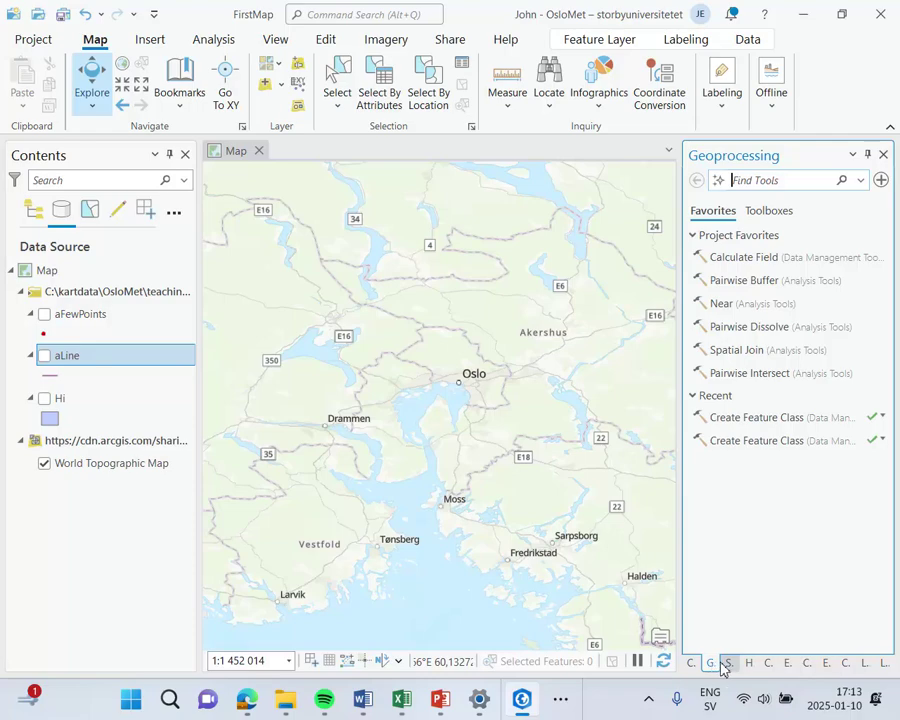
click(727, 664)
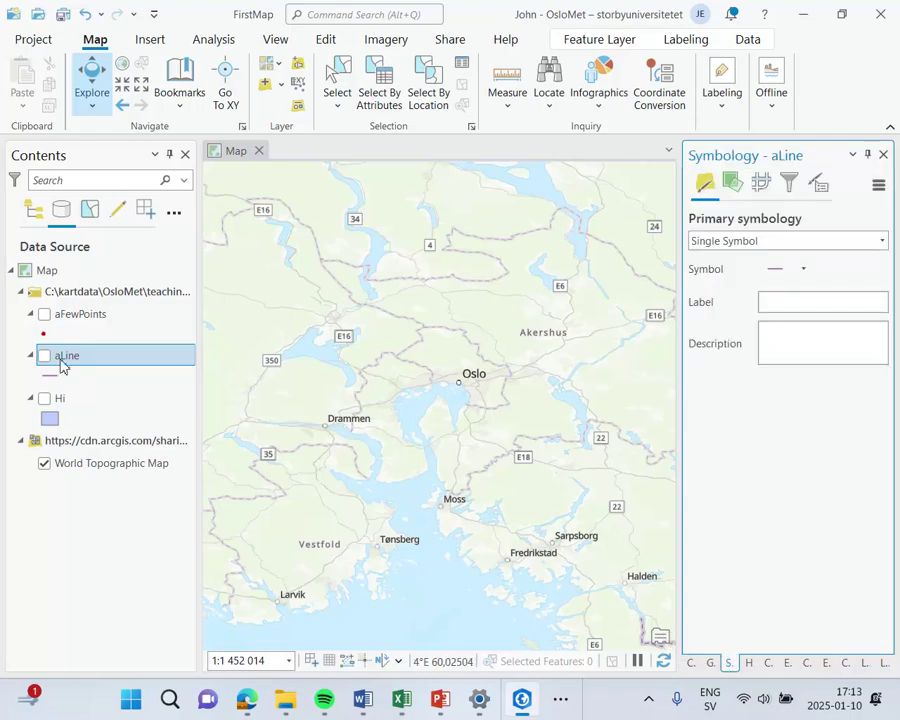
click(692, 664)
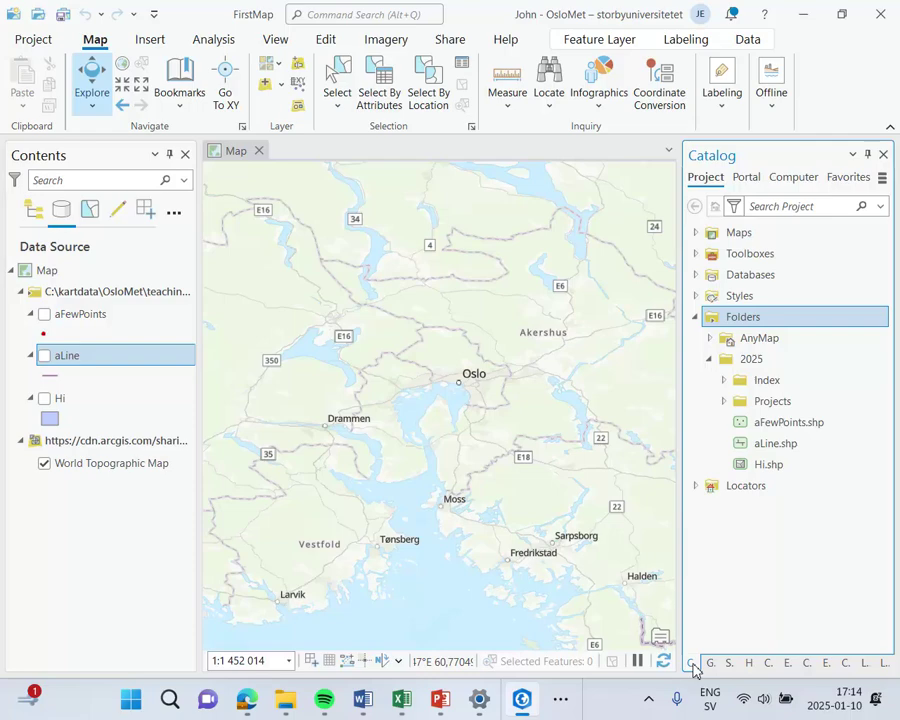
Step: Make the aFewPoints, aLine and Hi layers visible on the map
click(118, 600)
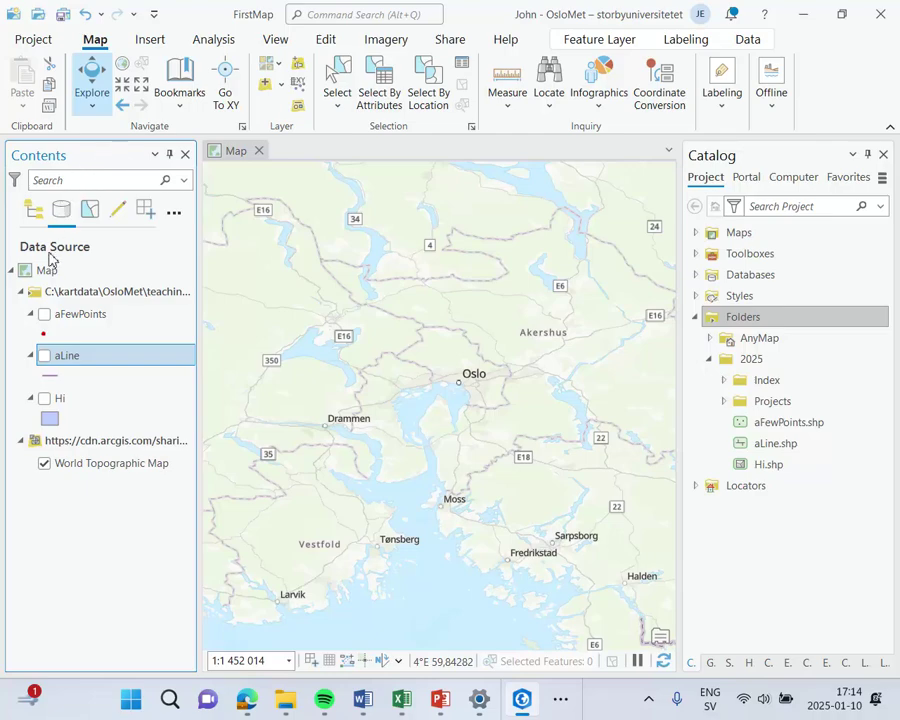
click(44, 315)
click(44, 355)
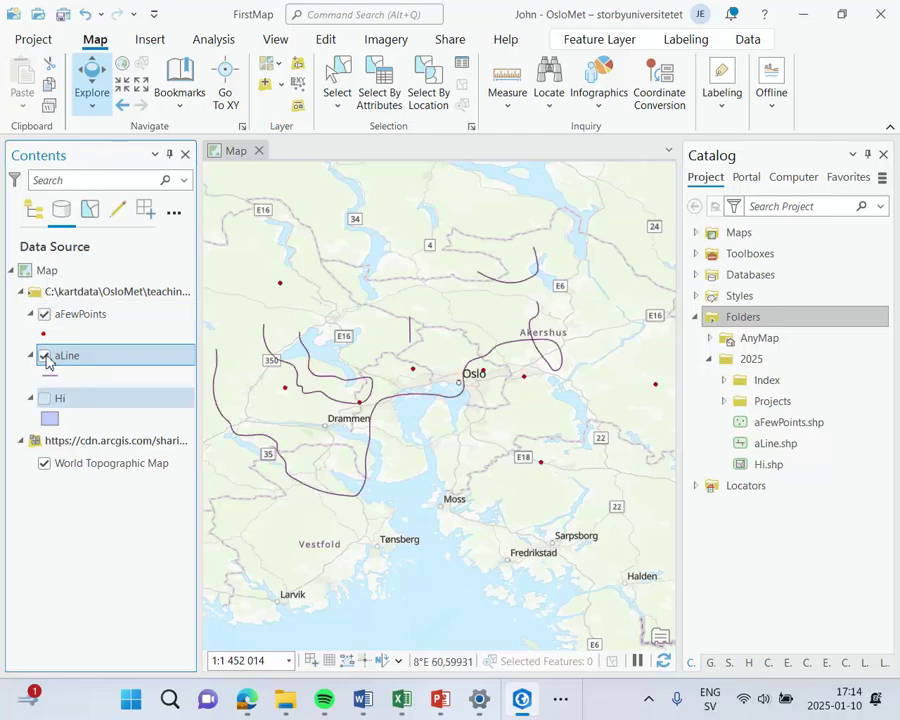
click(44, 399)
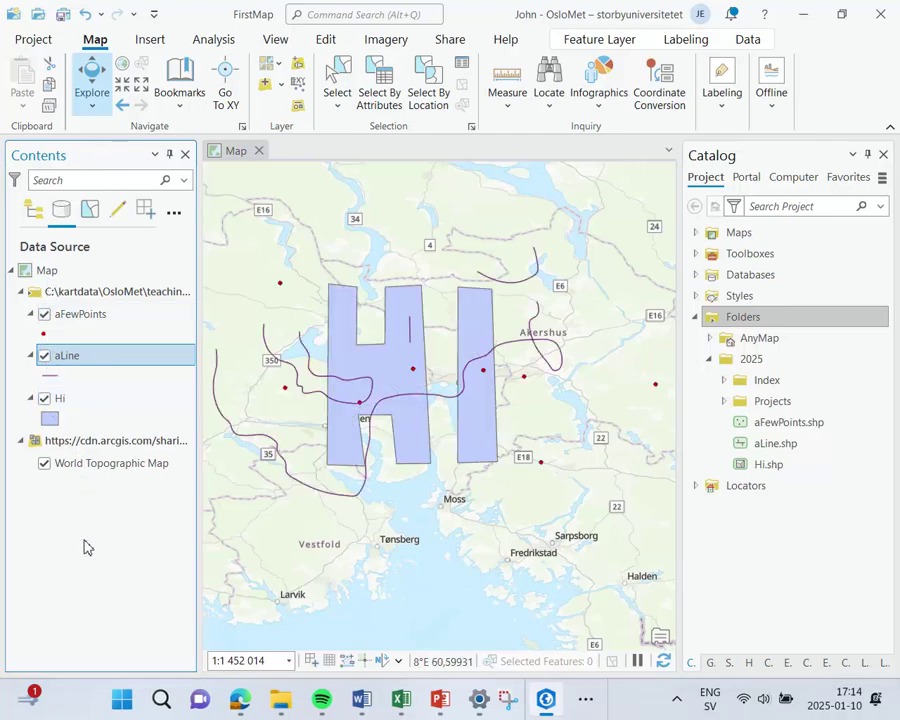